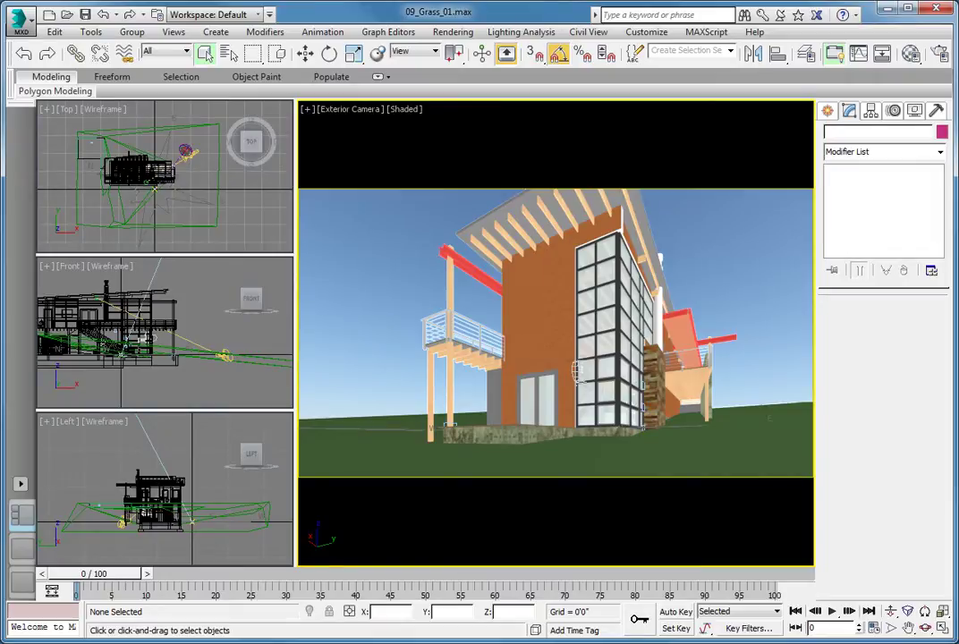
# Render the exterior camera view to preview the plain, flat-looking lawn.
pyautogui.moveTo(428, 59); pyautogui.dragTo(381, 60)
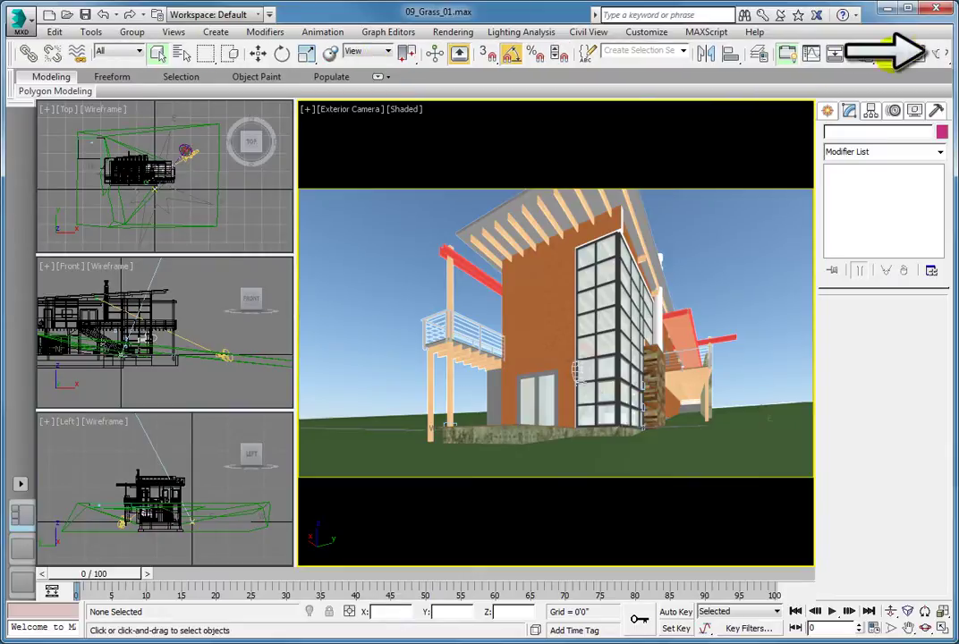
pyautogui.click(935, 55)
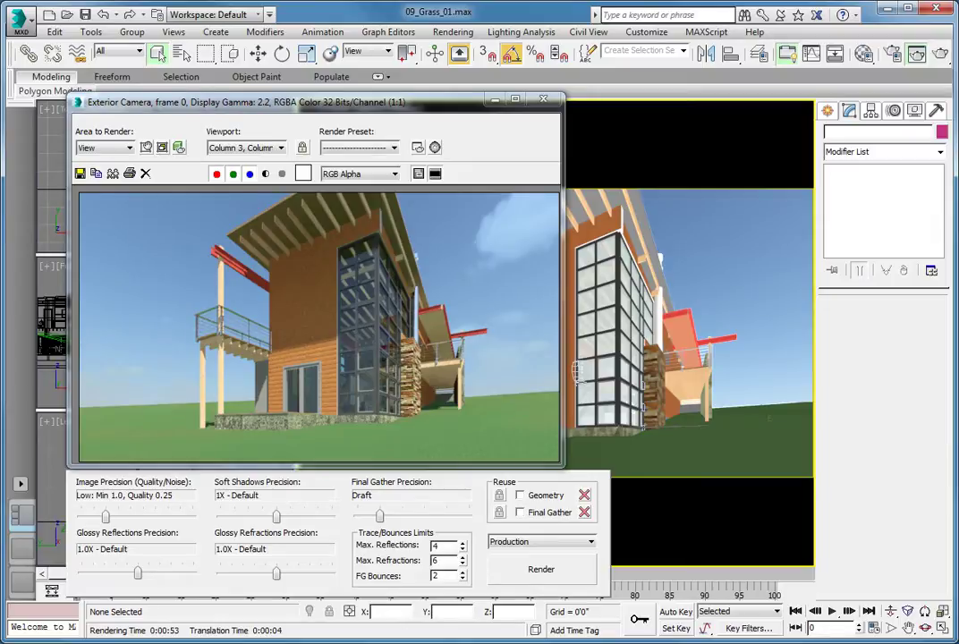
# Close the render preview and add a Hair and Fur (WSM) modifier to Site - Grass.
pyautogui.click(543, 101)
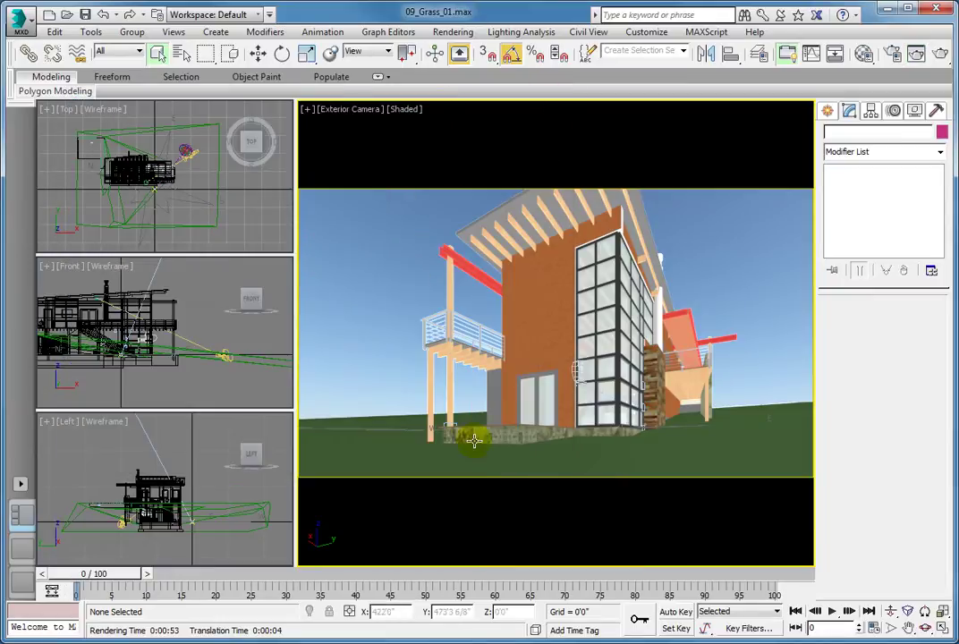
pyautogui.click(509, 467)
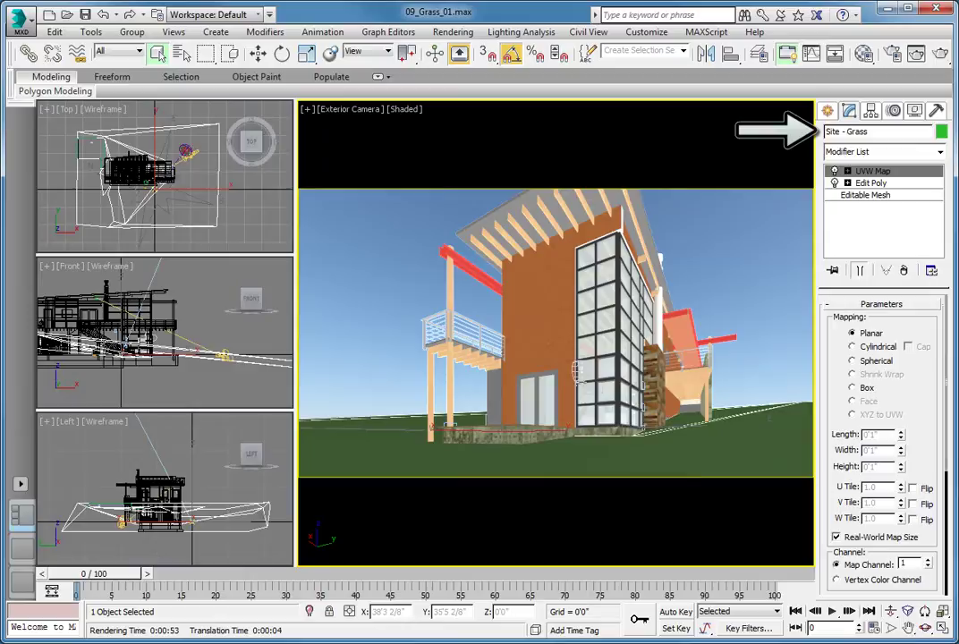
pyautogui.click(839, 150)
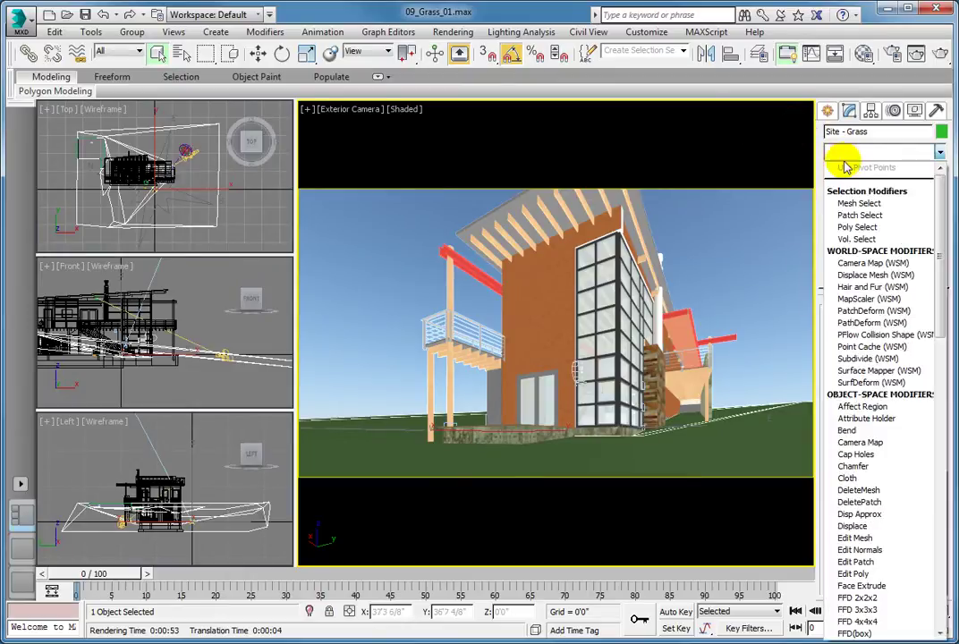
pyautogui.click(863, 286)
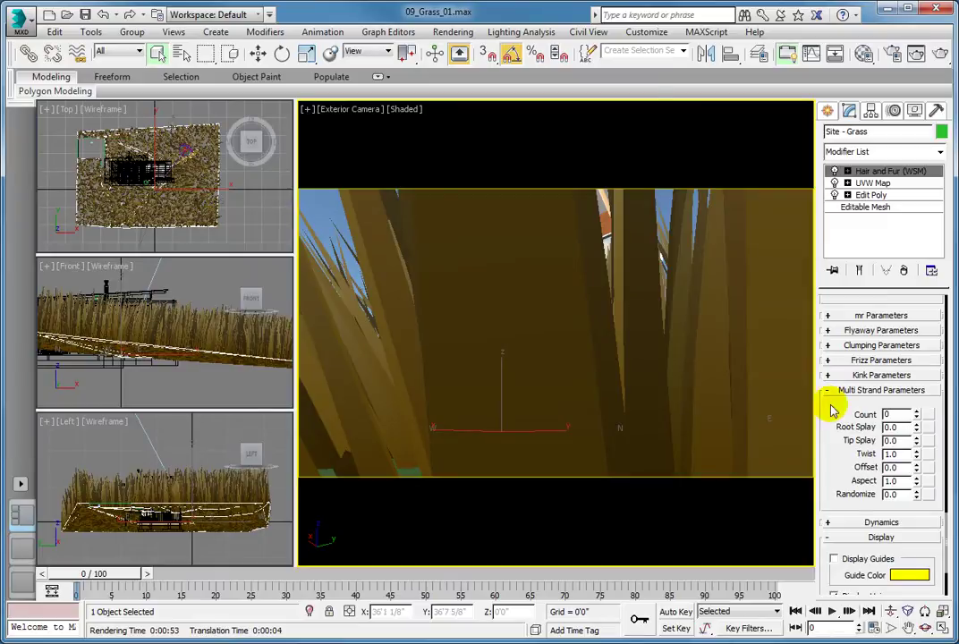
# Set Hair Segments to 2 in the fur's General Parameters.
pyautogui.moveTo(829, 404); pyautogui.dragTo(851, 487)
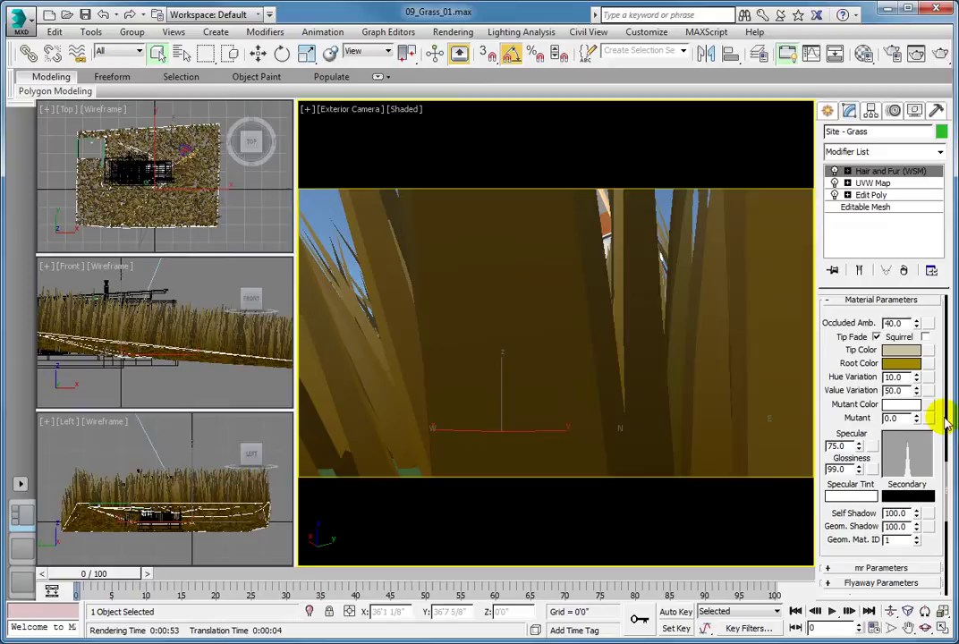
pyautogui.moveTo(944, 475); pyautogui.dragTo(935, 297)
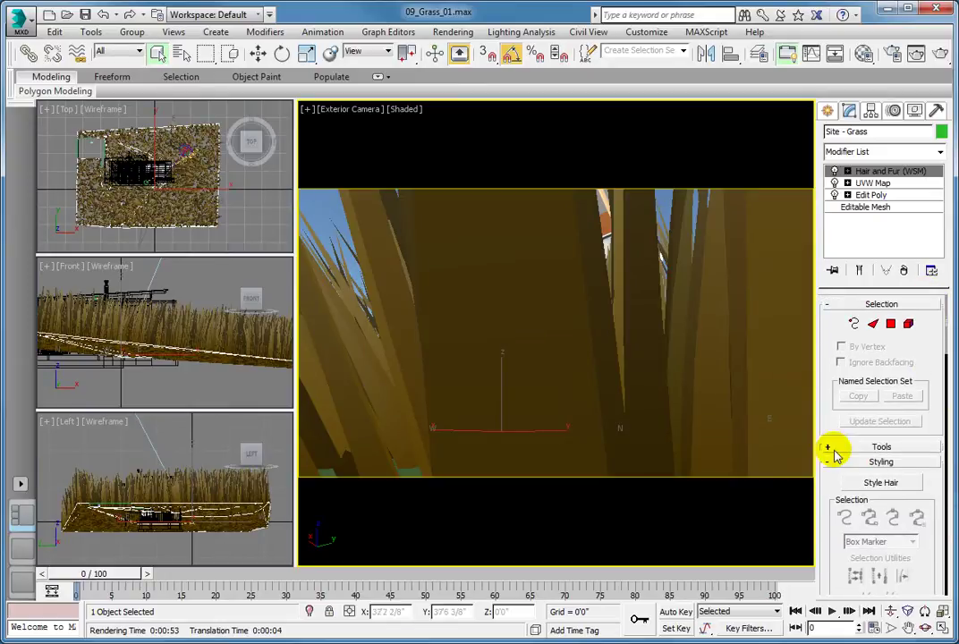
pyautogui.moveTo(831, 572); pyautogui.dragTo(792, 108)
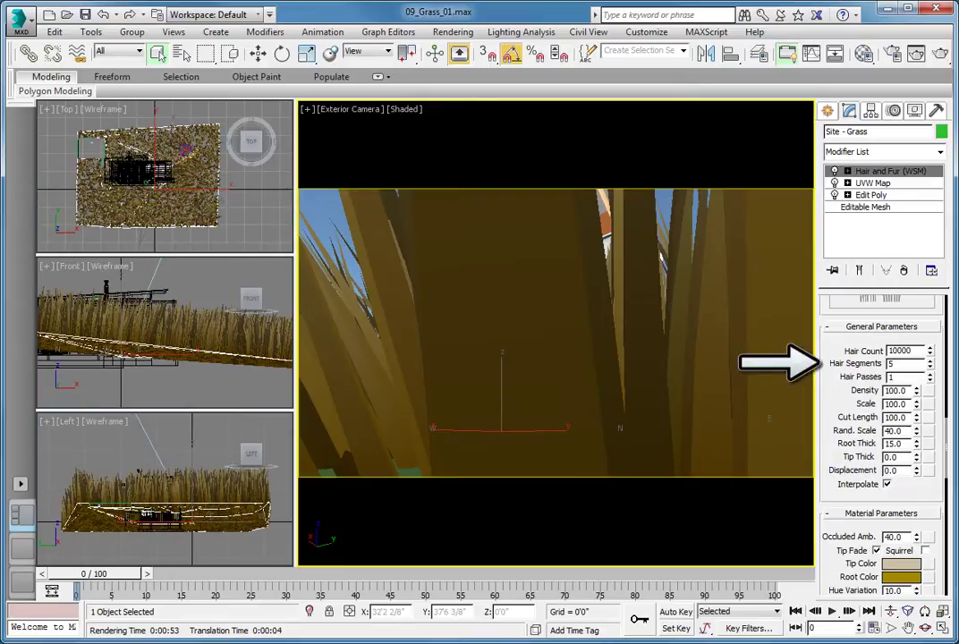
pyautogui.click(901, 362)
pyautogui.write('2')
pyautogui.press('Return')
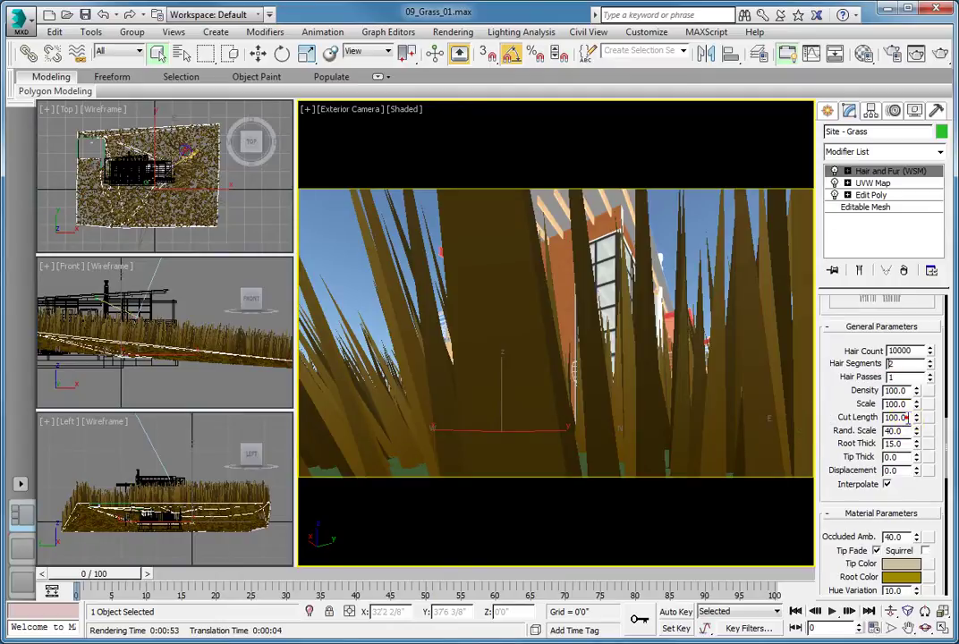
# Set the grass fur's Cut Length to 7 and Root Thick to 1.5.
pyautogui.doubleClick(900, 417)
pyautogui.write('7')
pyautogui.press('Return')
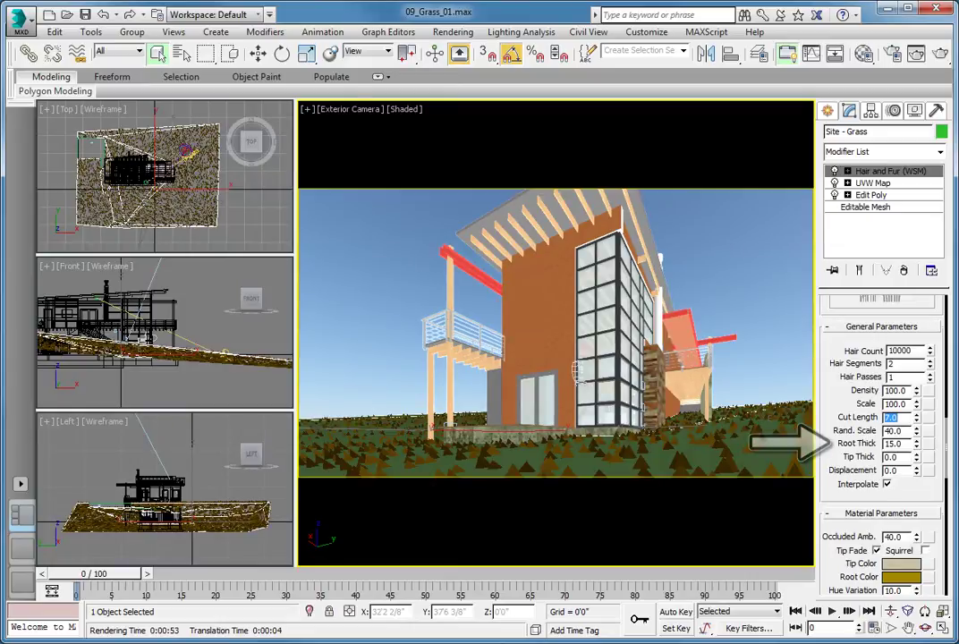
pyautogui.doubleClick(899, 443)
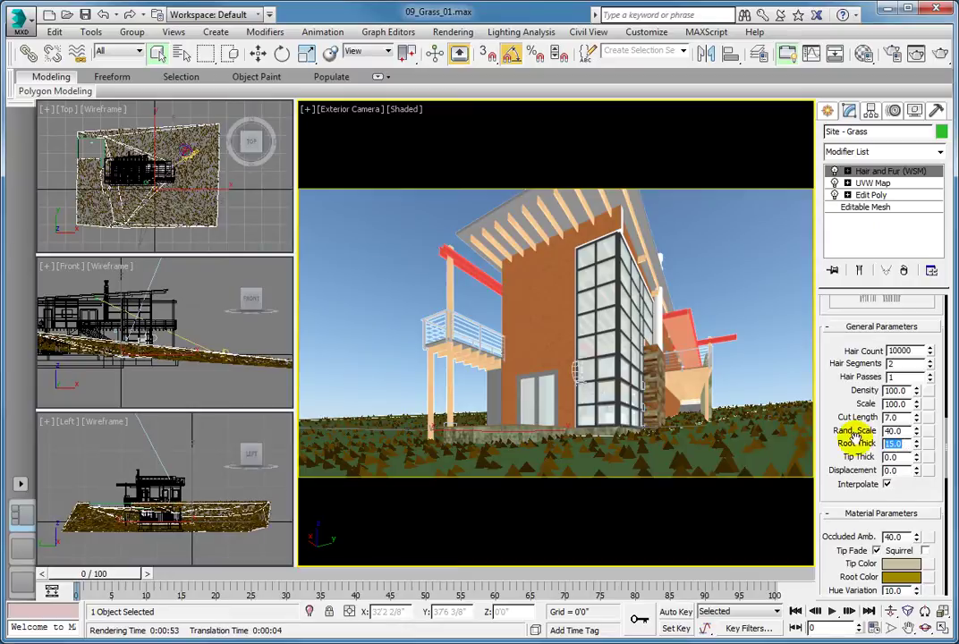
pyautogui.write('1.5')
pyautogui.press('Return')
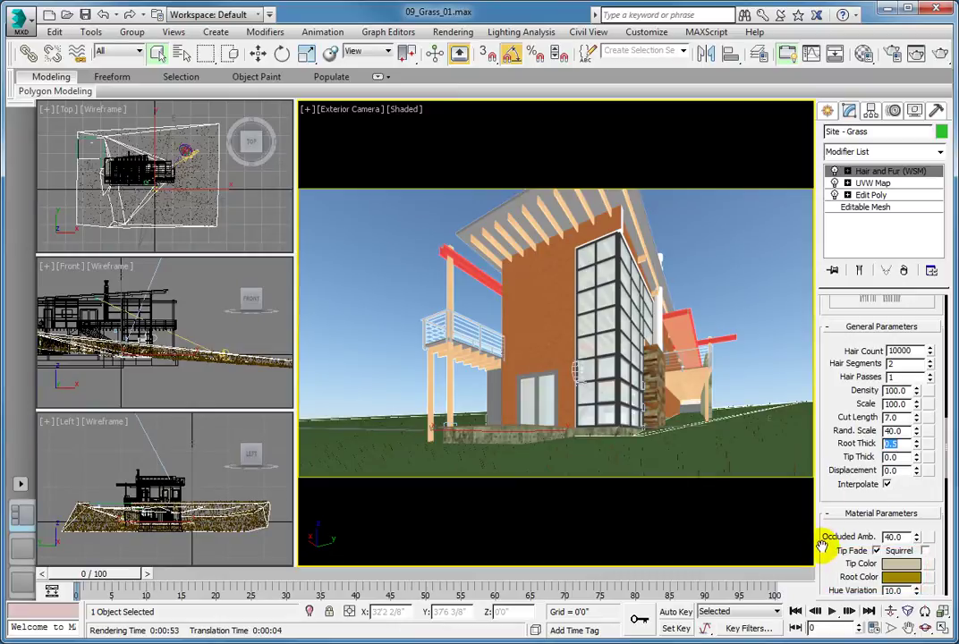
# Change the fur Tip Color to a green with hue 80.
pyautogui.moveTo(826, 548); pyautogui.dragTo(825, 393)
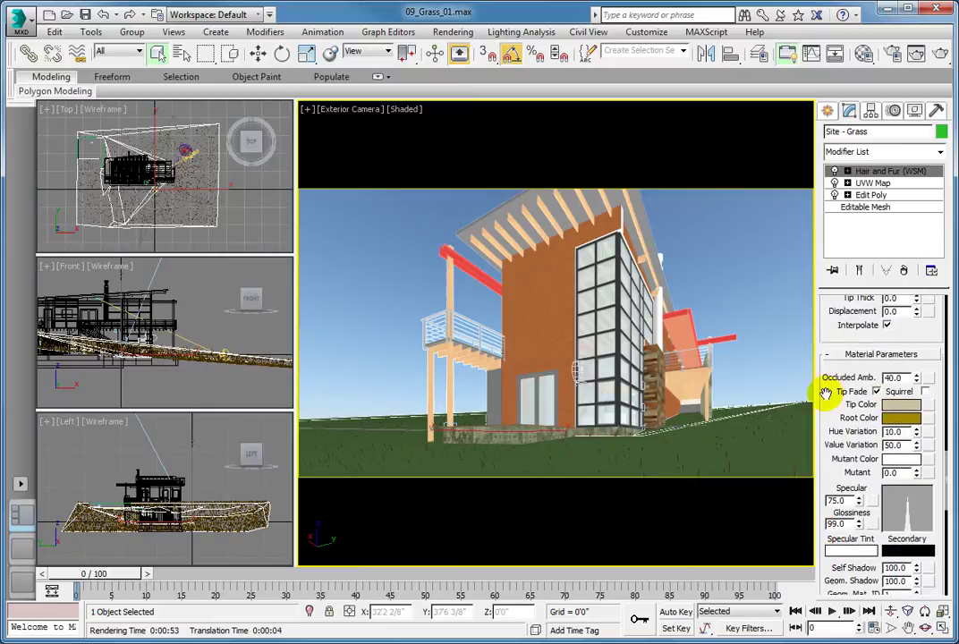
pyautogui.click(899, 405)
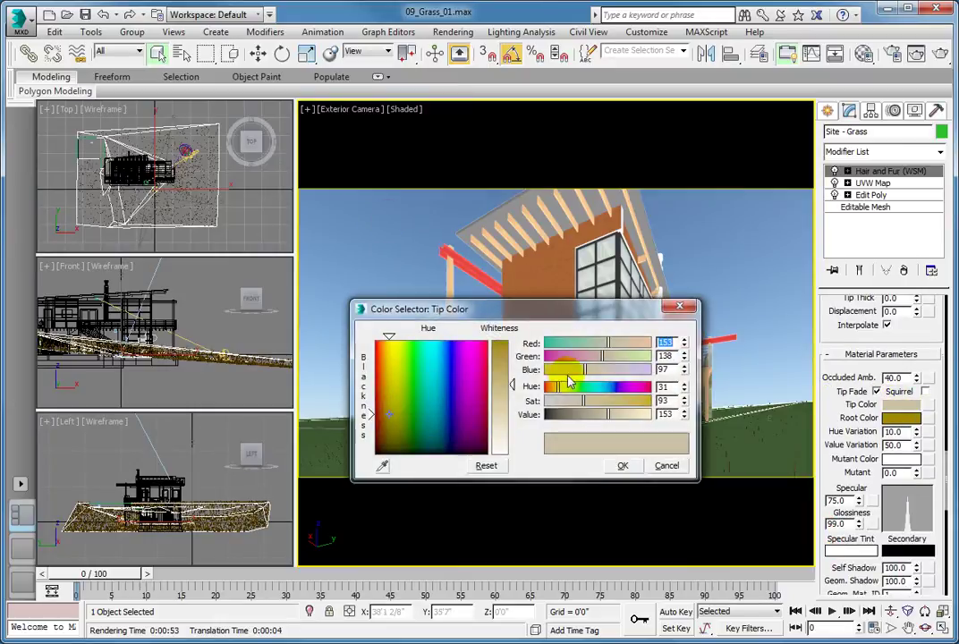
pyautogui.doubleClick(671, 387)
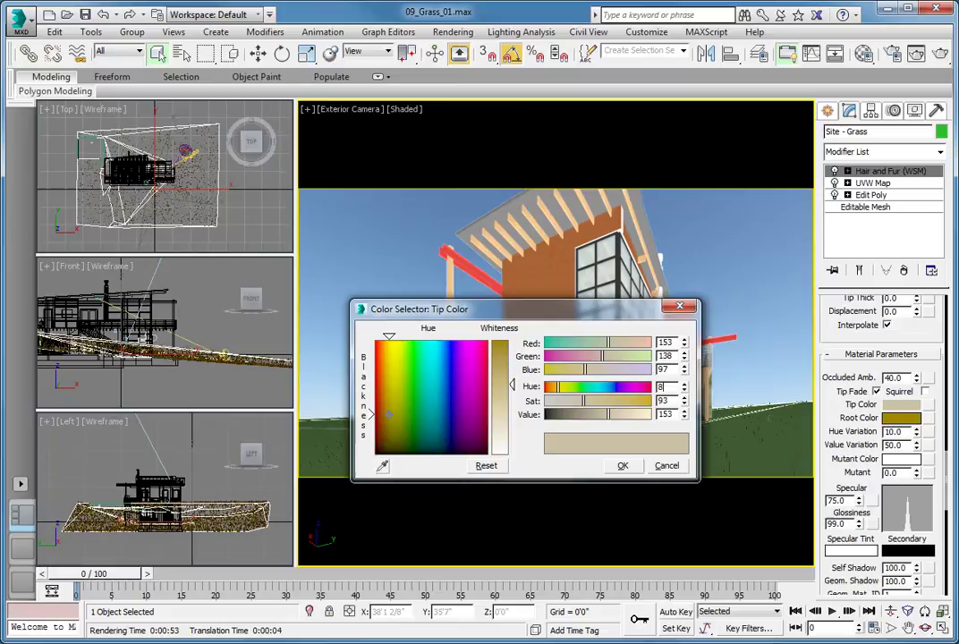
pyautogui.write('80')
pyautogui.press('Return')
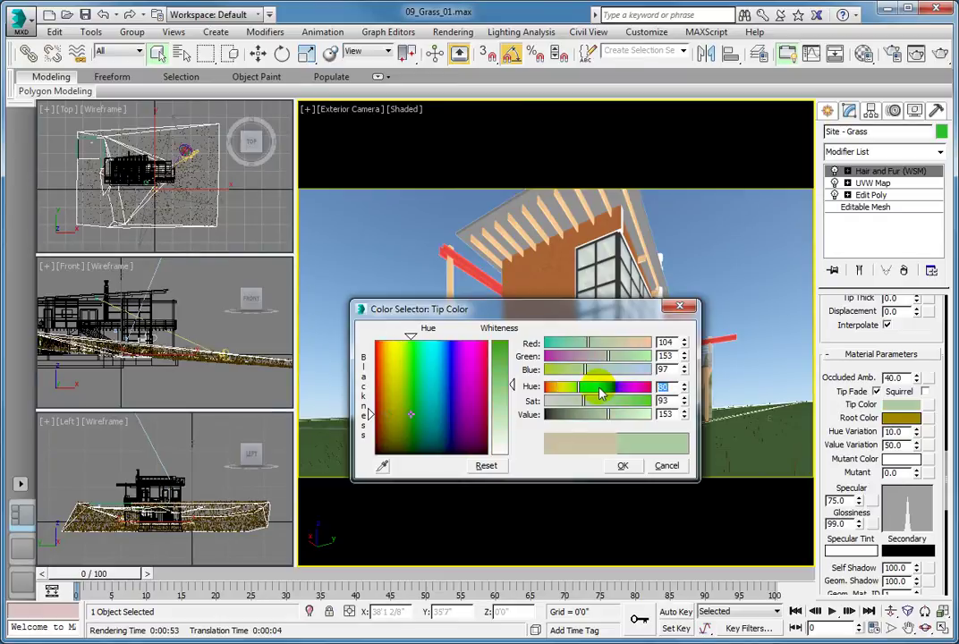
pyautogui.click(623, 465)
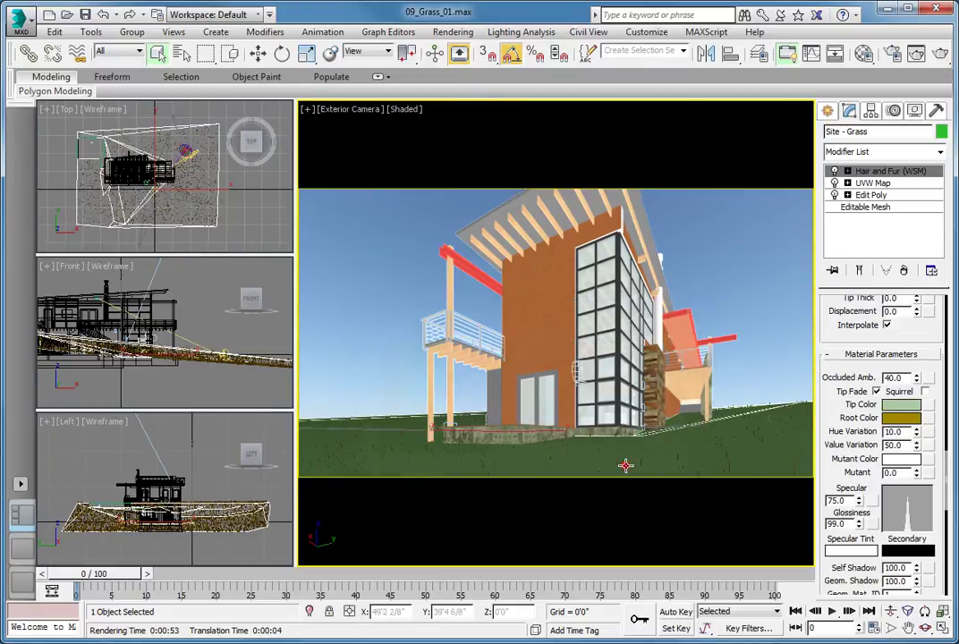
# Change the fur Root Color to a deeper green with hue 85.
pyautogui.click(900, 418)
pyautogui.doubleClick(663, 386)
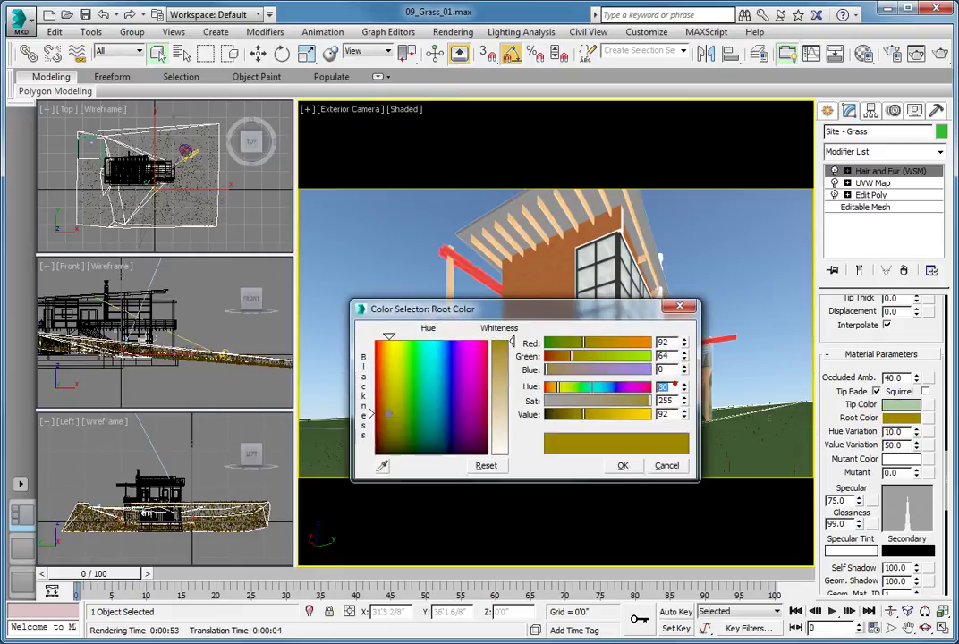
pyautogui.write('85')
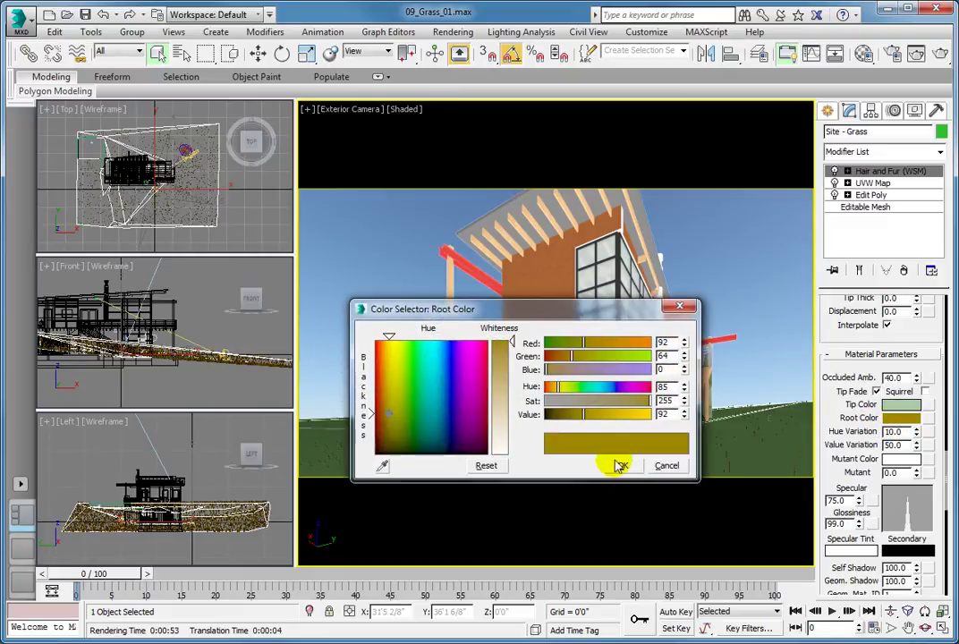
pyautogui.click(619, 465)
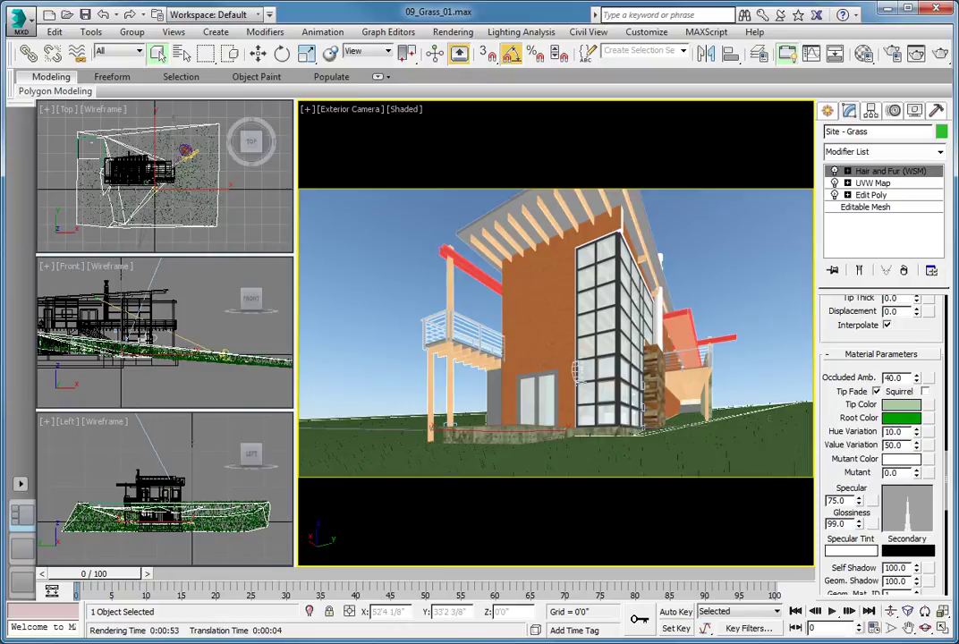
# In Multi Strand Parameters, set Count to 25 and Root Splay to 0.25.
pyautogui.scroll(-5, 876, 447)
pyautogui.click(834, 473)
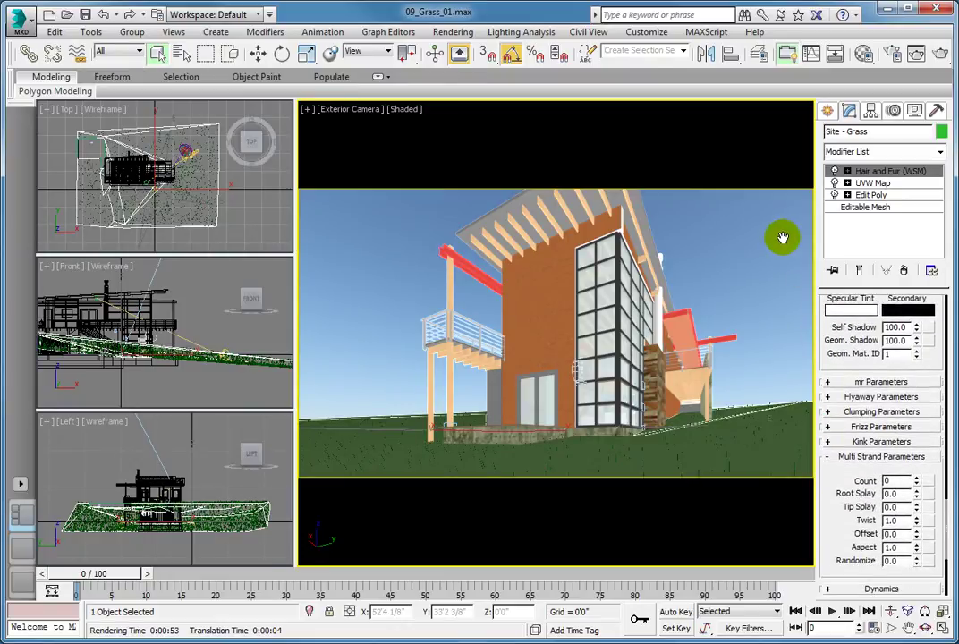
pyautogui.scroll(-3, 839, 534)
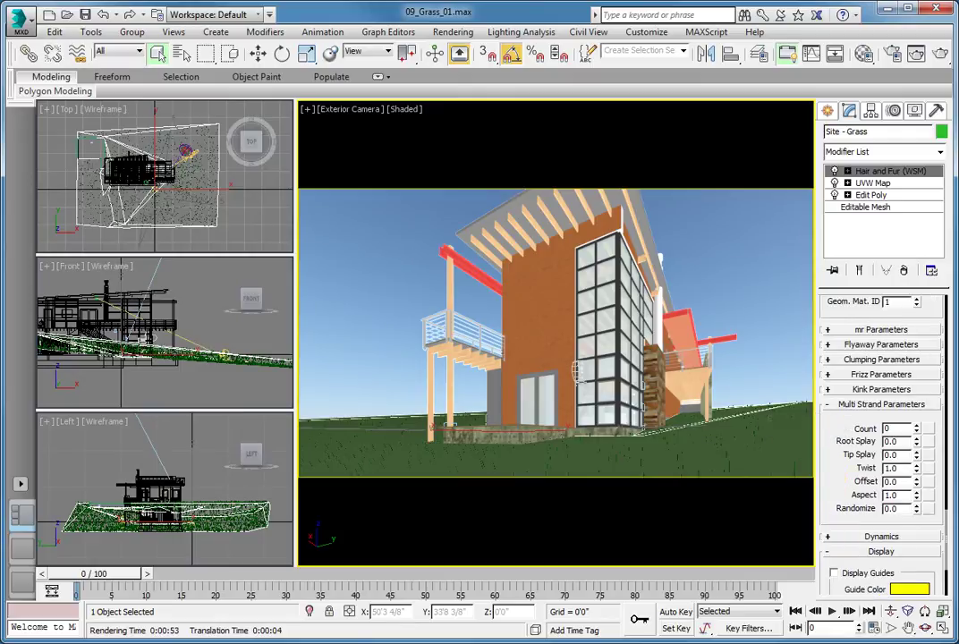
pyautogui.click(891, 428)
pyautogui.write('25')
pyautogui.press('Return')
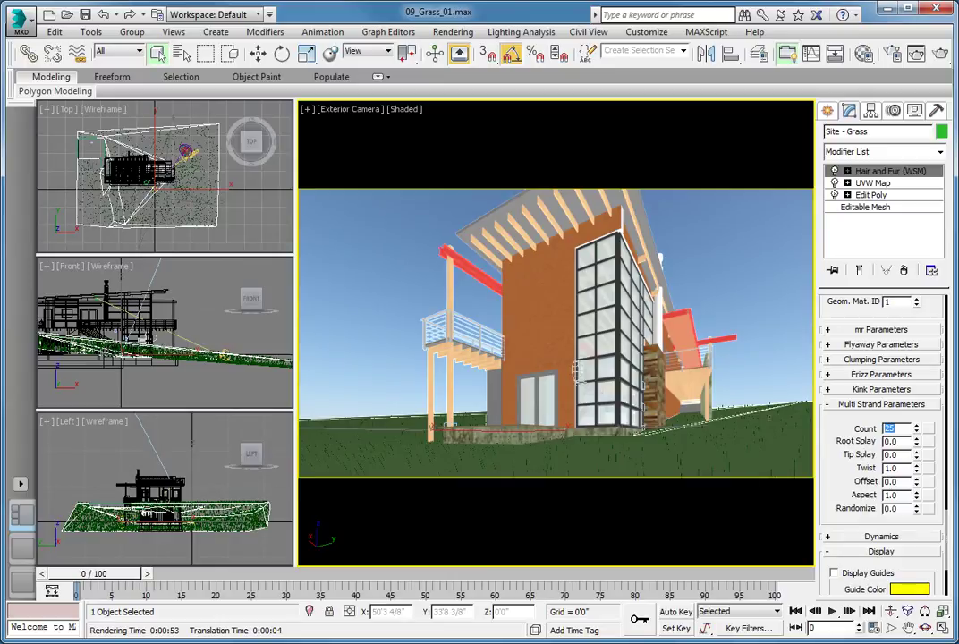
pyautogui.click(893, 440)
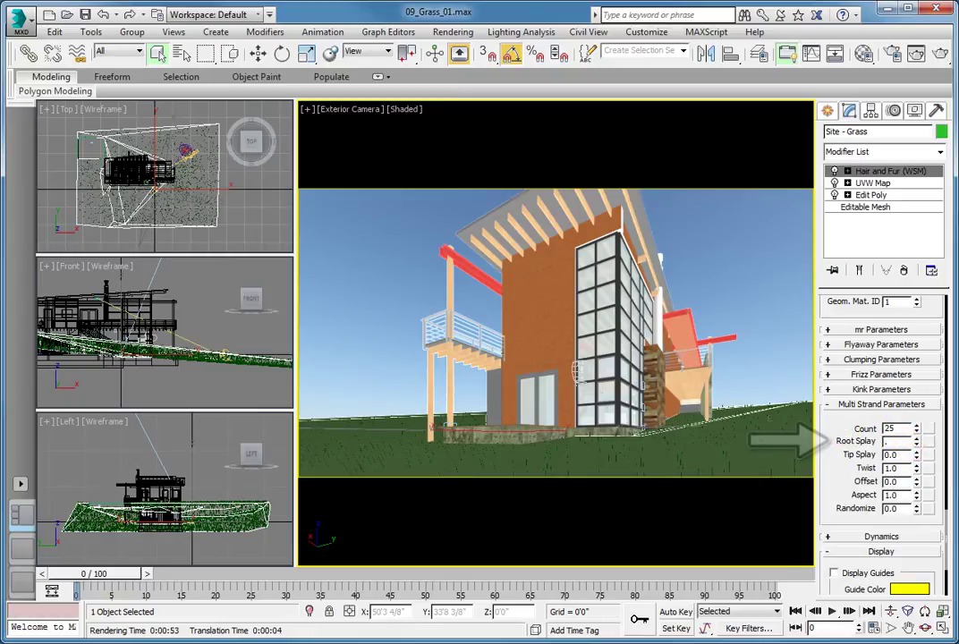
pyautogui.write('0.25')
pyautogui.press('Return')
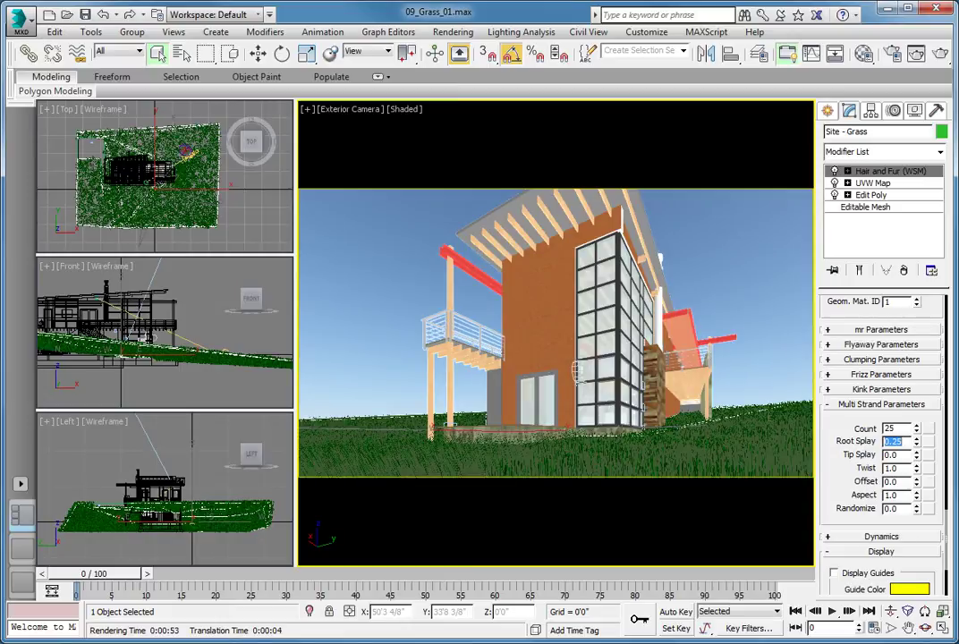
# In Rendering > Effects, set Hair and Fur hairs to mr prim with mr Voxel Resolution 20.
pyautogui.click(452, 31)
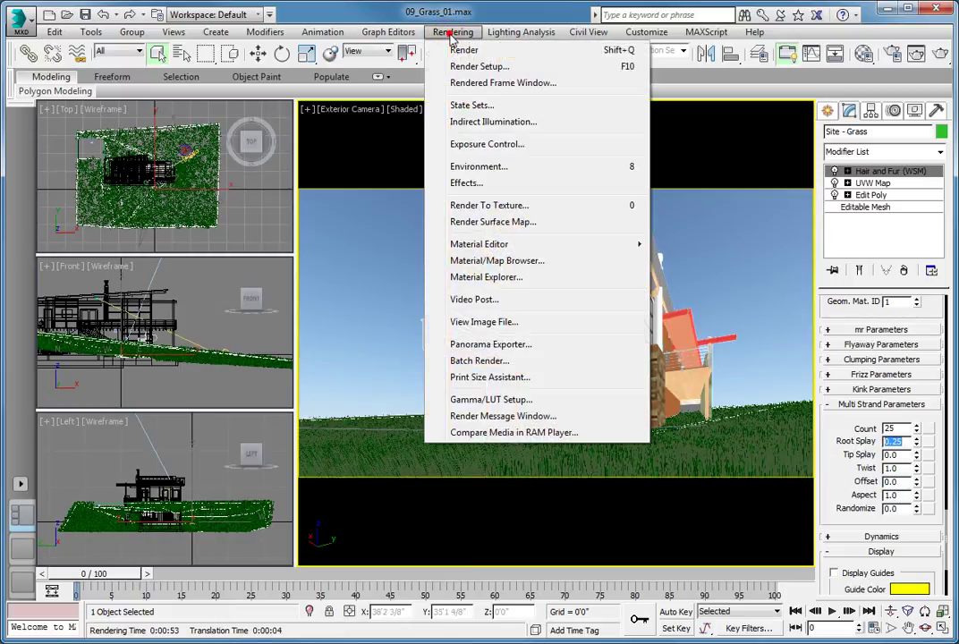
pyautogui.click(450, 182)
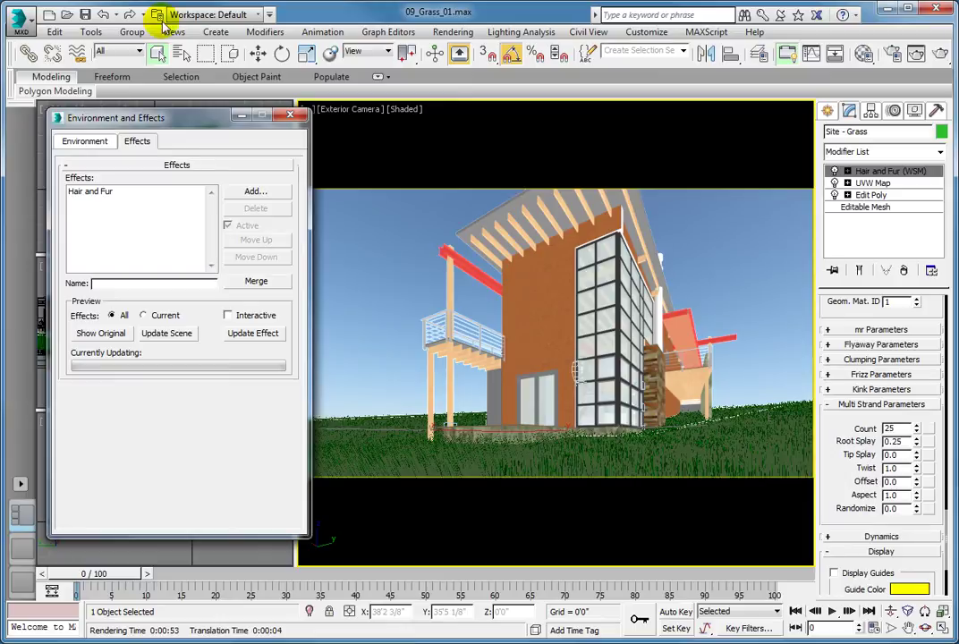
pyautogui.click(88, 191)
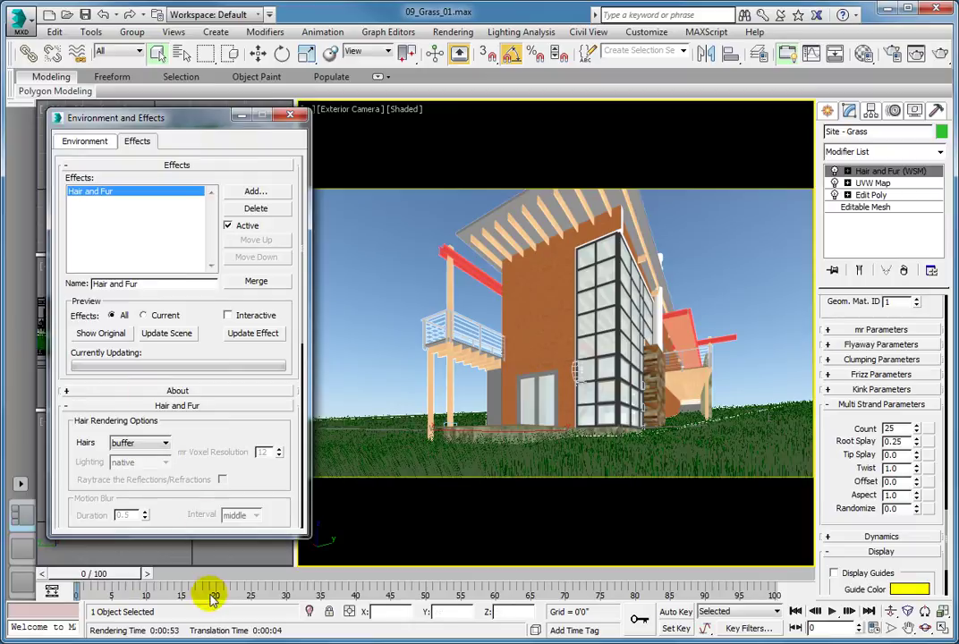
pyautogui.click(163, 442)
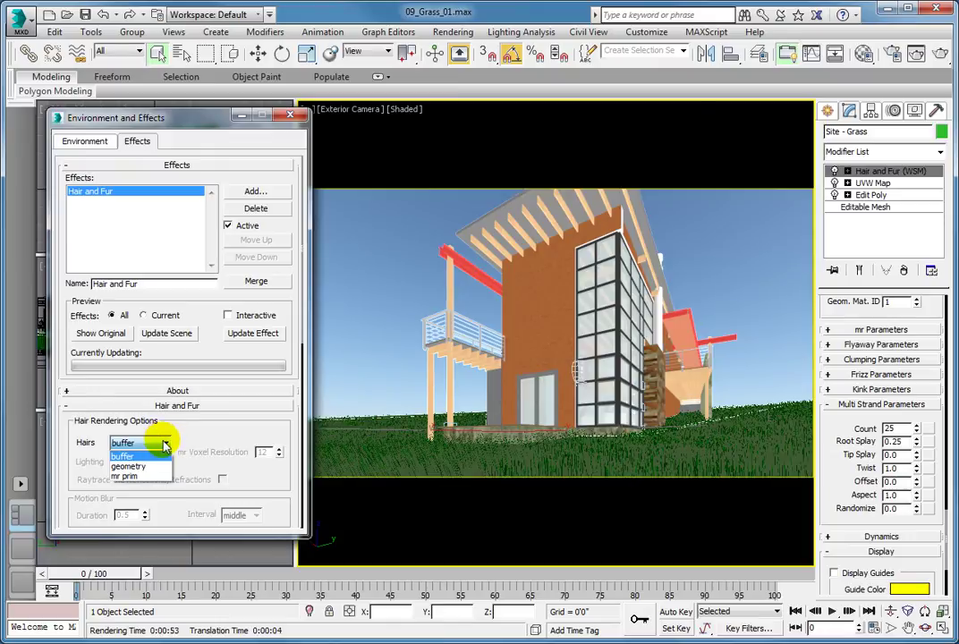
pyautogui.click(129, 476)
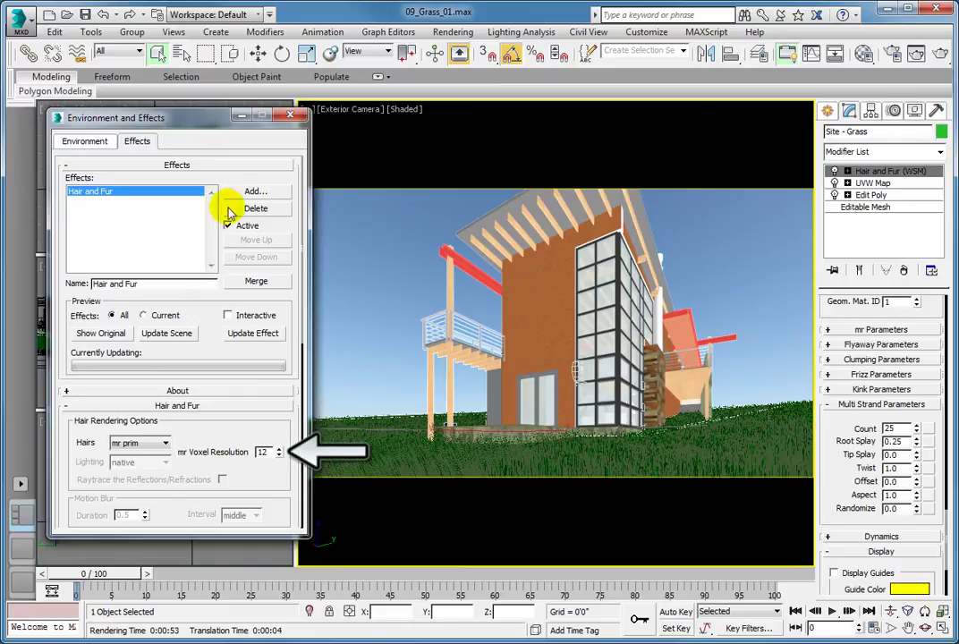
pyautogui.moveTo(266, 452); pyautogui.dragTo(243, 450)
pyautogui.write('20')
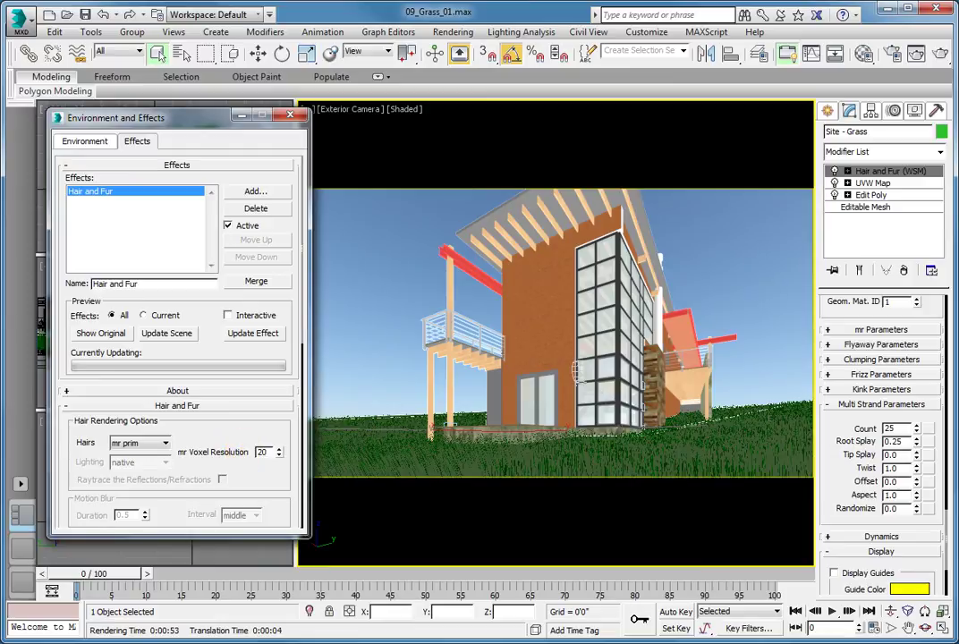
pyautogui.press('Return')
# Render the exterior camera view with the new green grass hair settings.
pyautogui.click(942, 56)
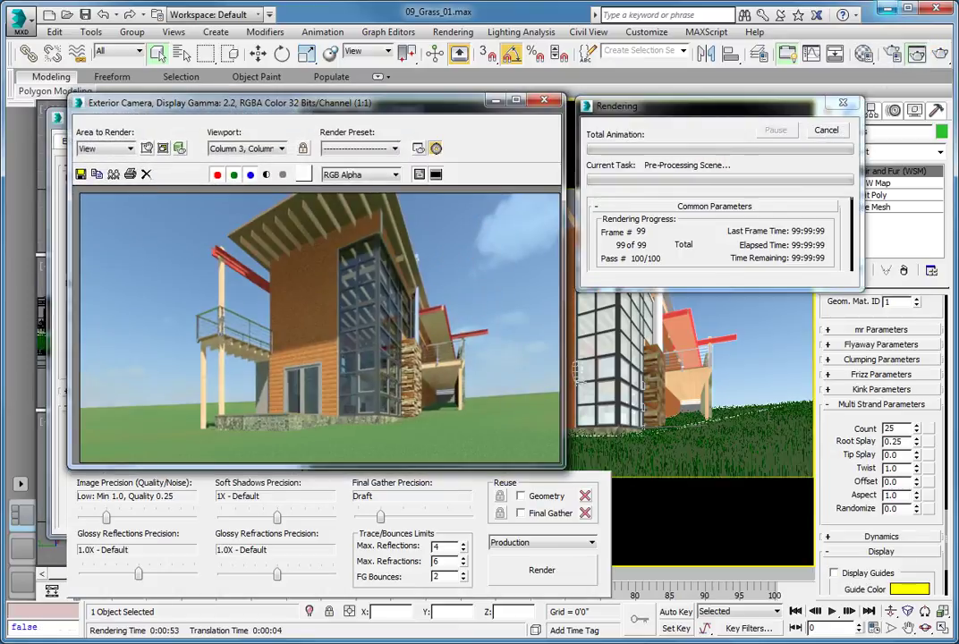